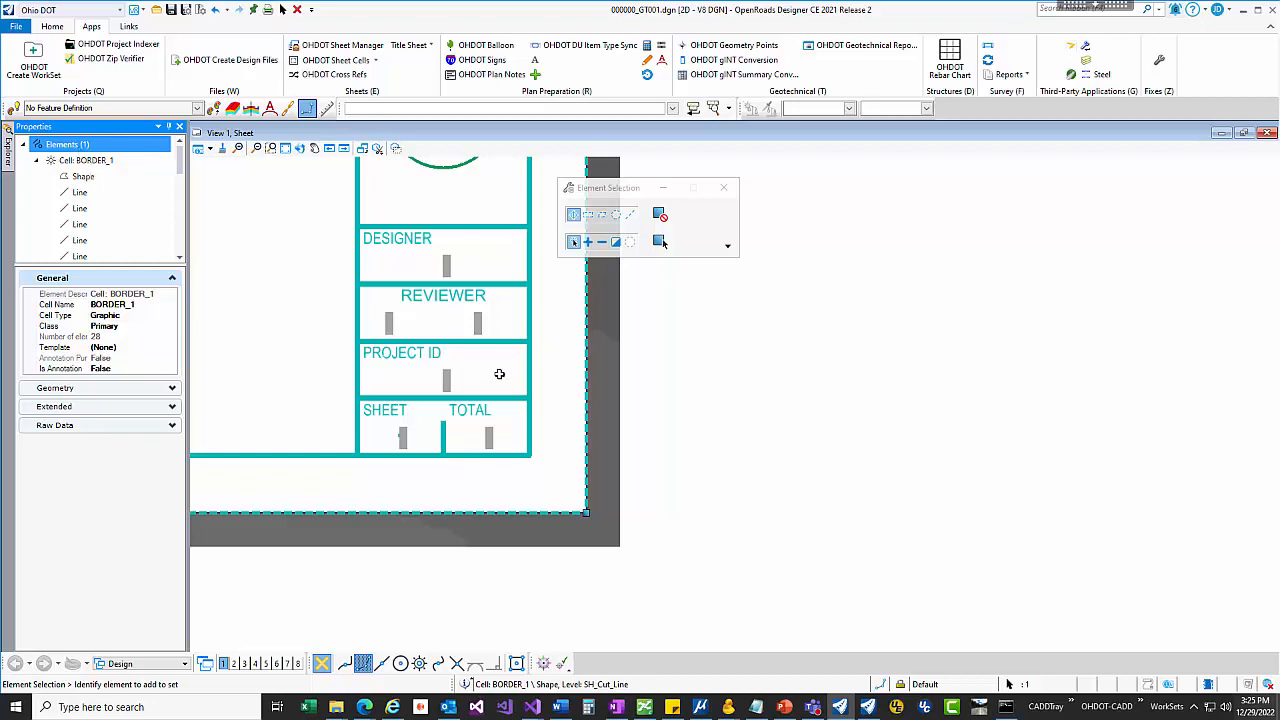
Step: Try to edit the Designer field text in the BORDER_1 title block, entering lsdjfasl;d
click(73, 177)
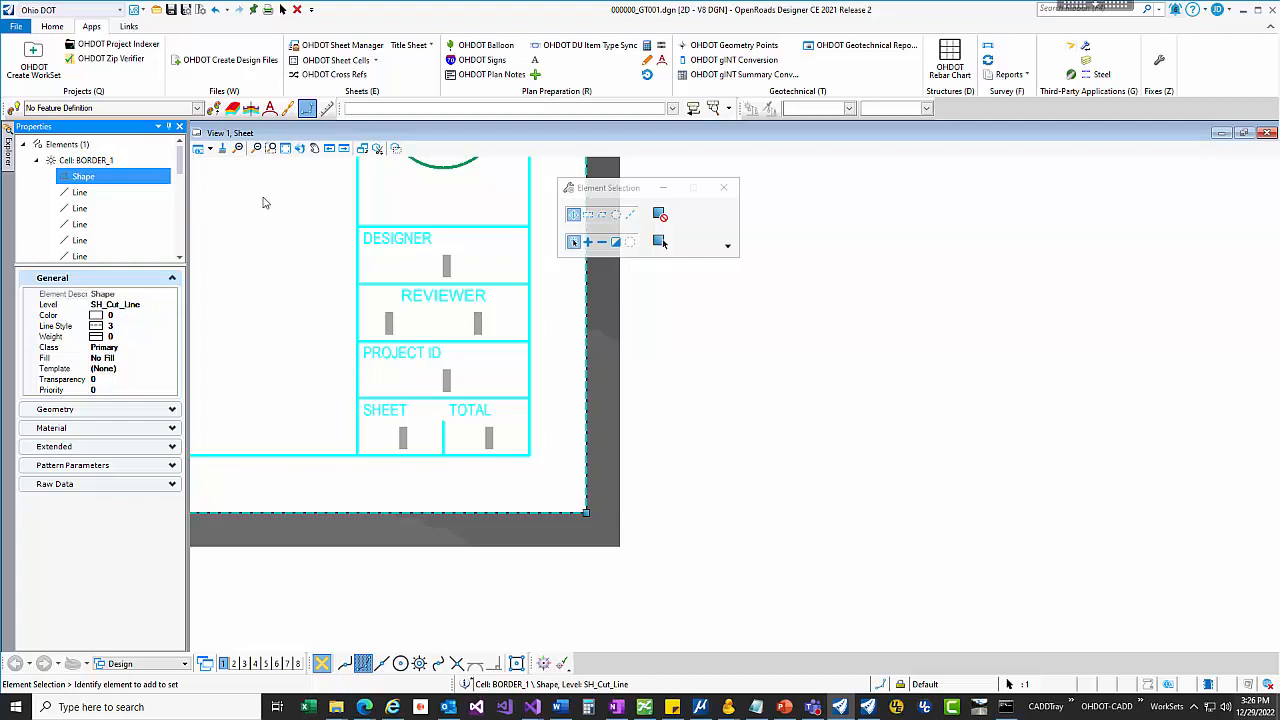
click(446, 268)
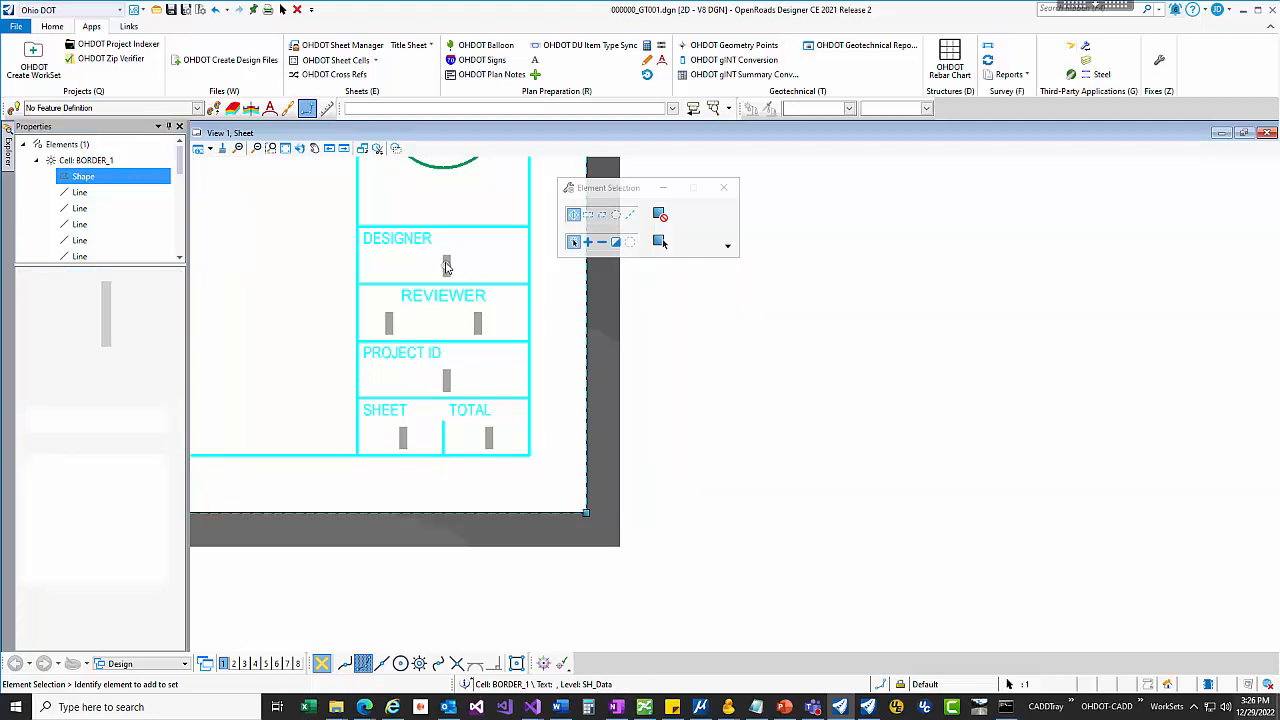
double_click(447, 265)
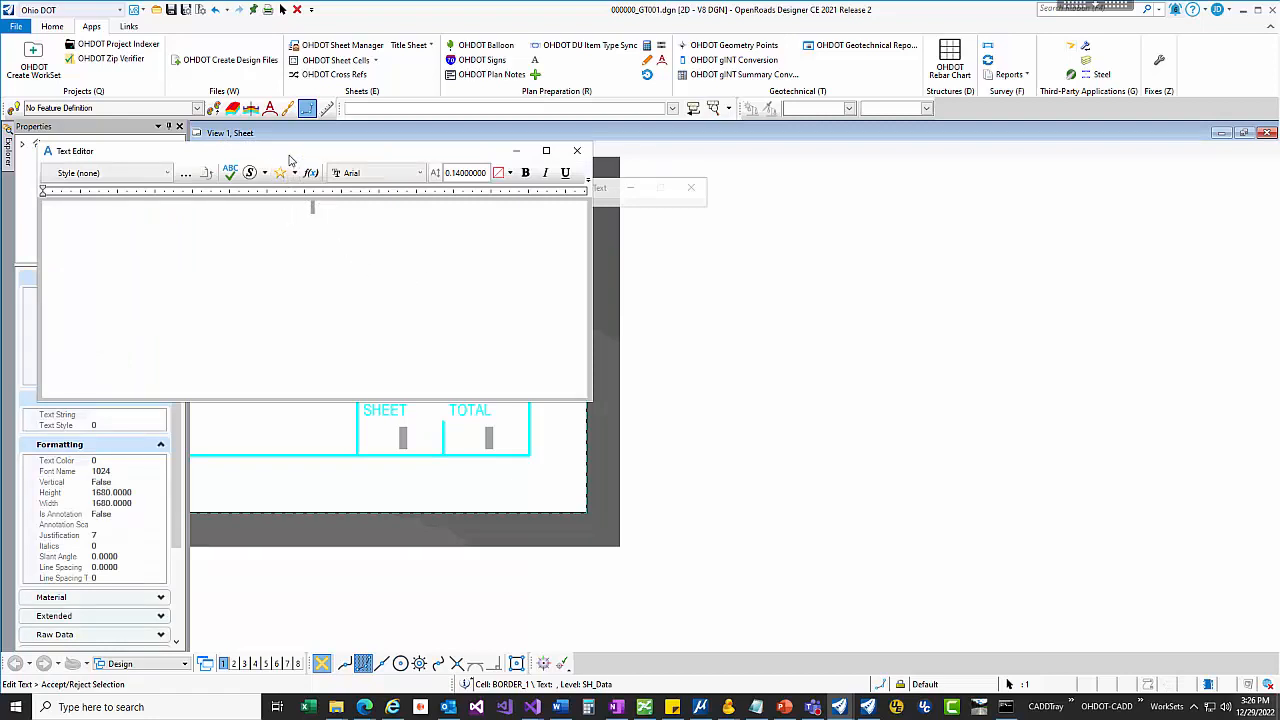
drag(290, 152, 422, 160)
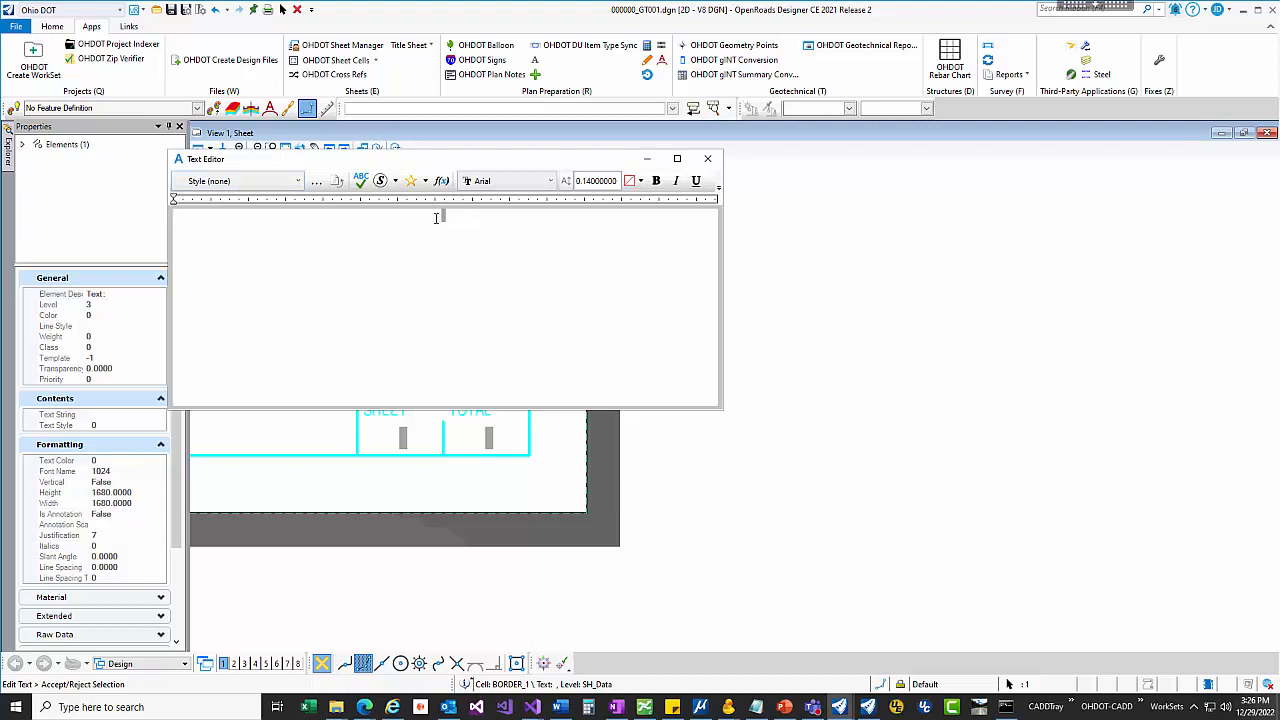
text(lsdjfasl;d)
click(846, 254)
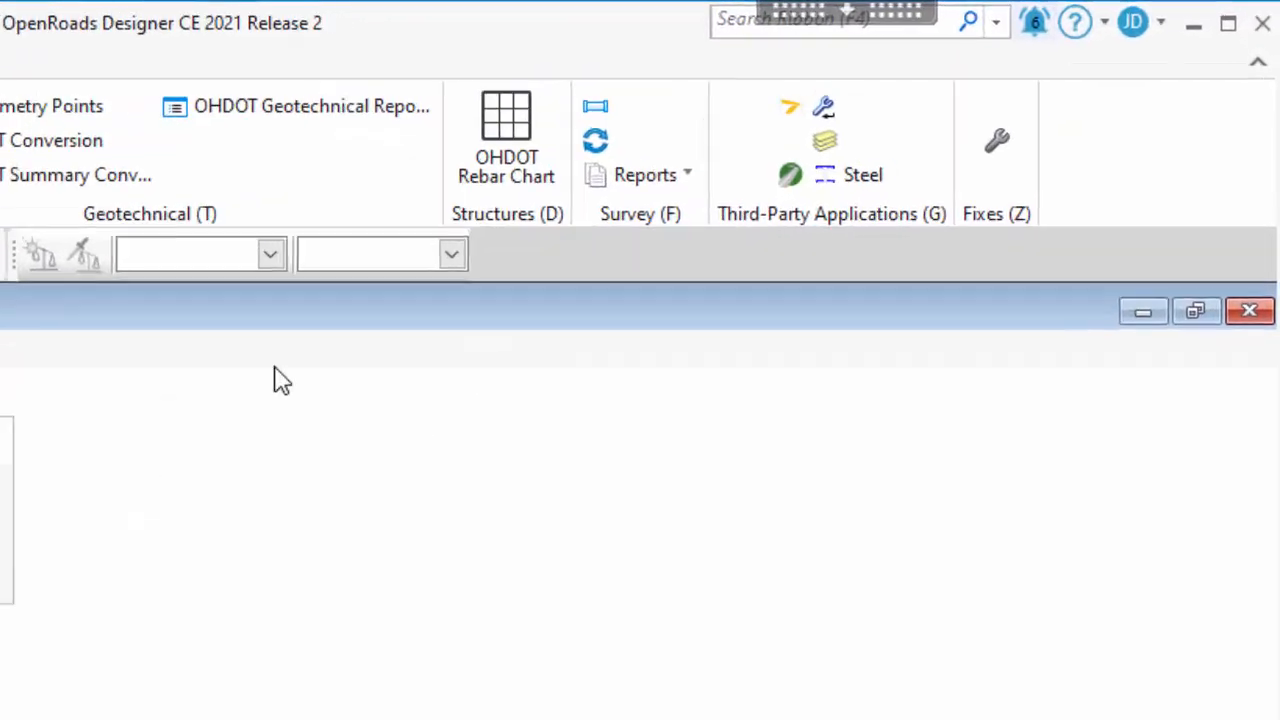
Step: Save the OHDOT_ItemTypes library into the design file using the Item Types manager
click(589, 40)
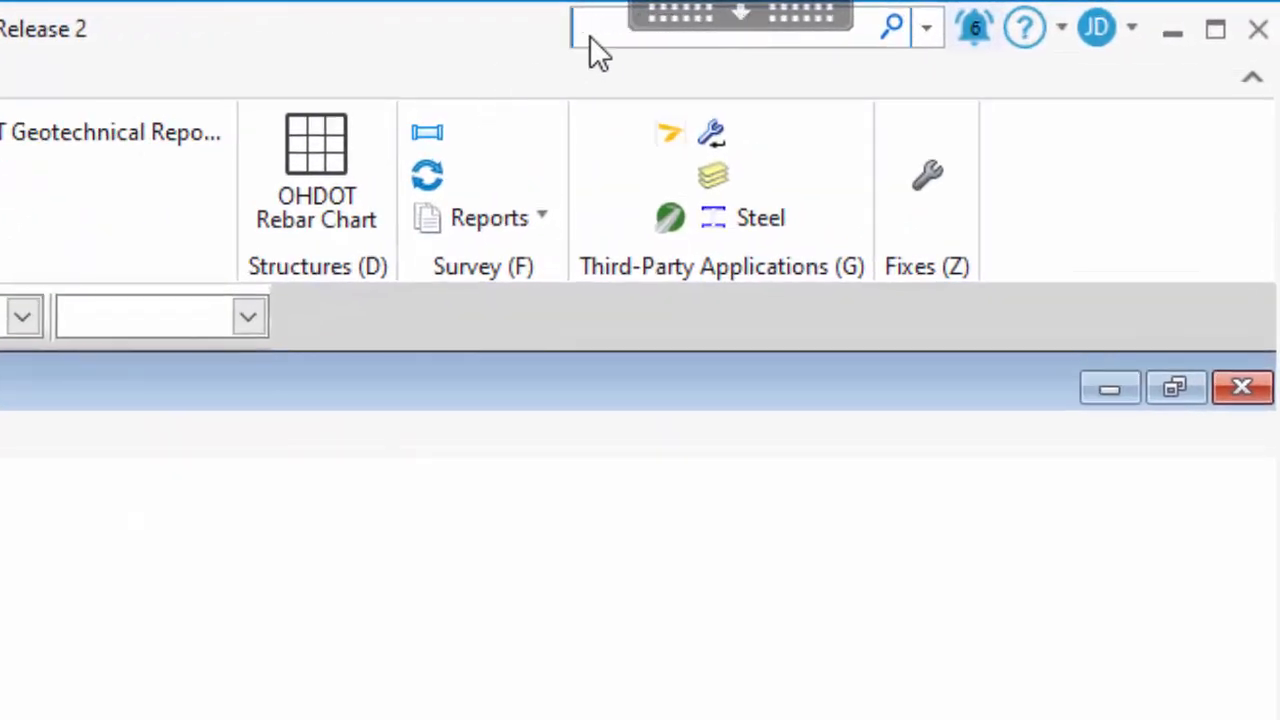
text(item)
key(Down)
key(Down)
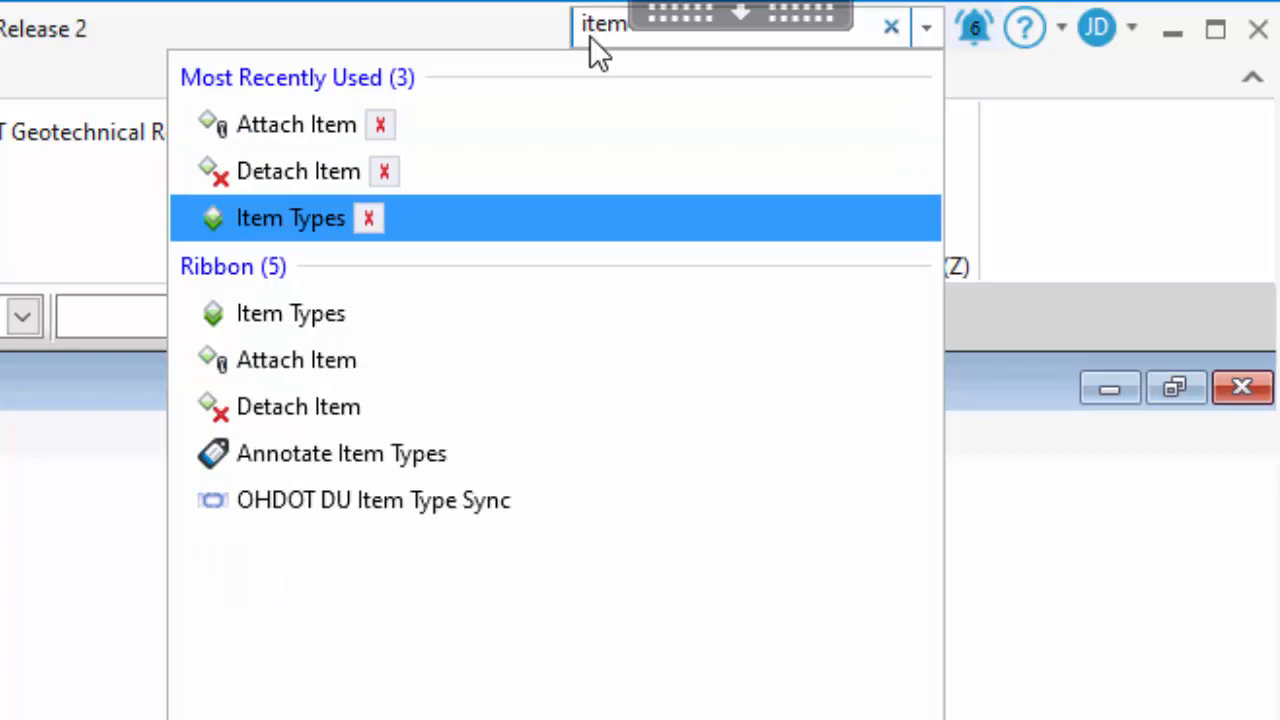
key(Return)
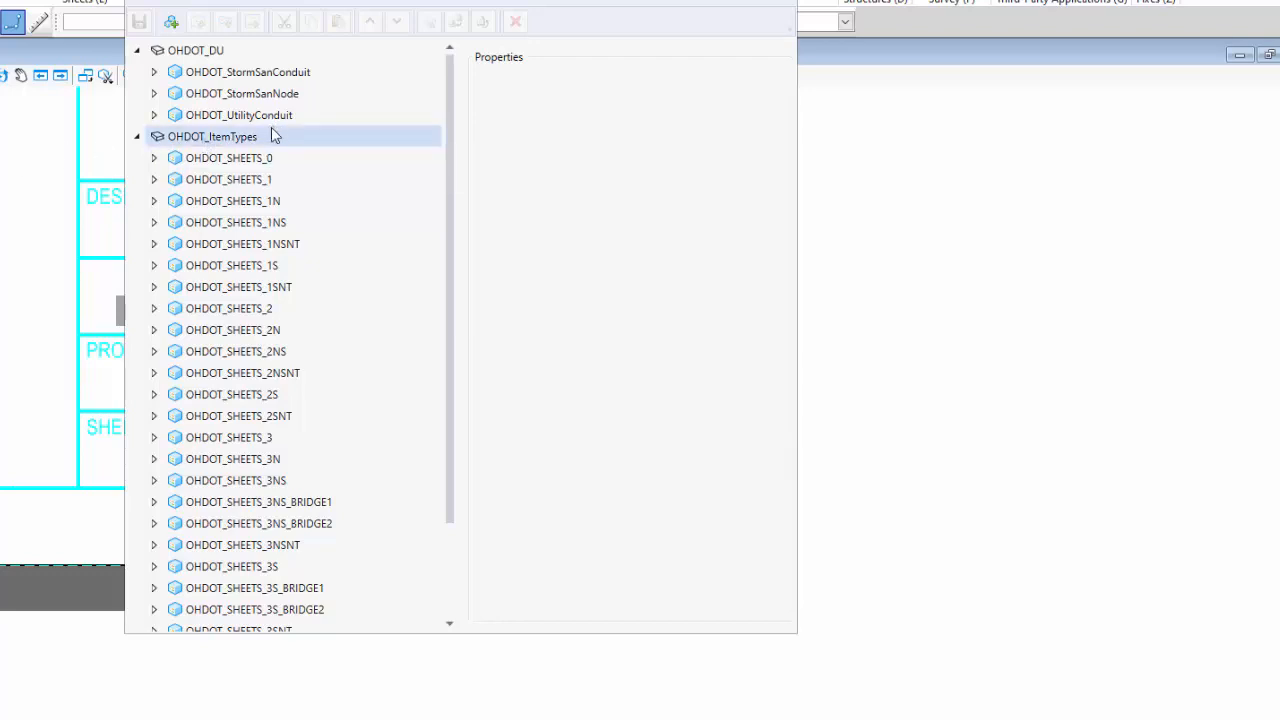
click(238, 140)
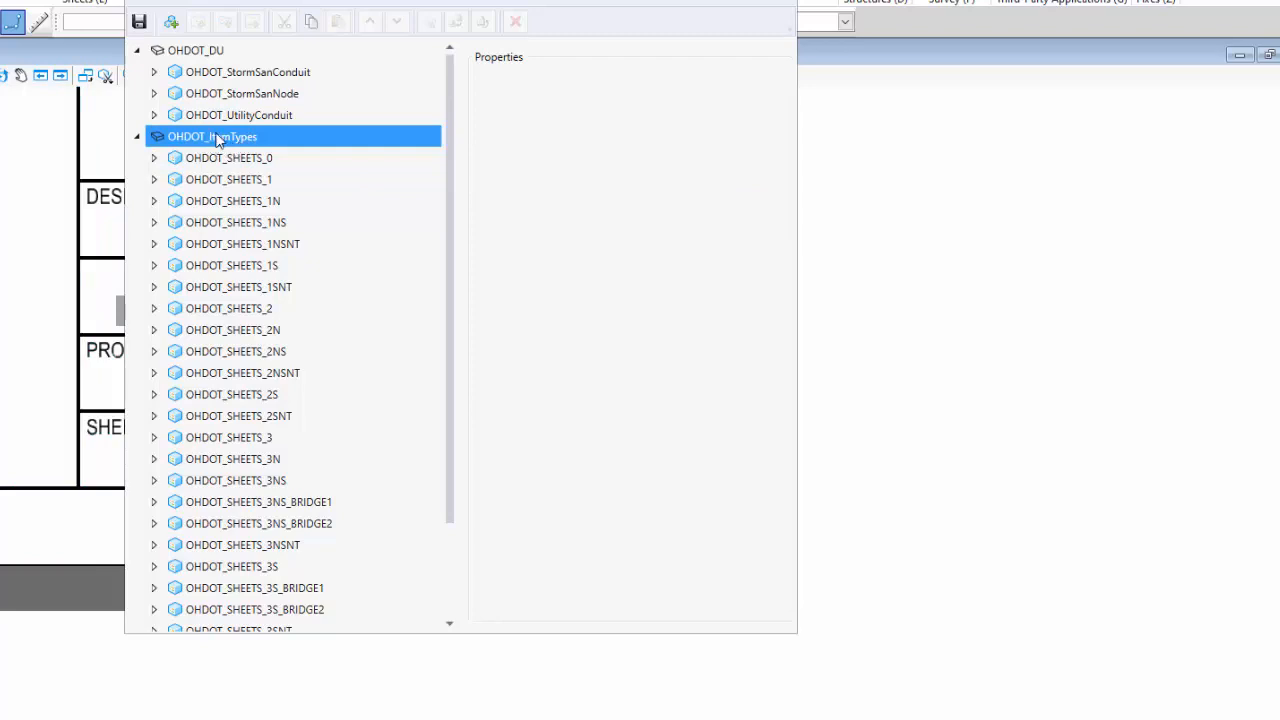
right_click(245, 138)
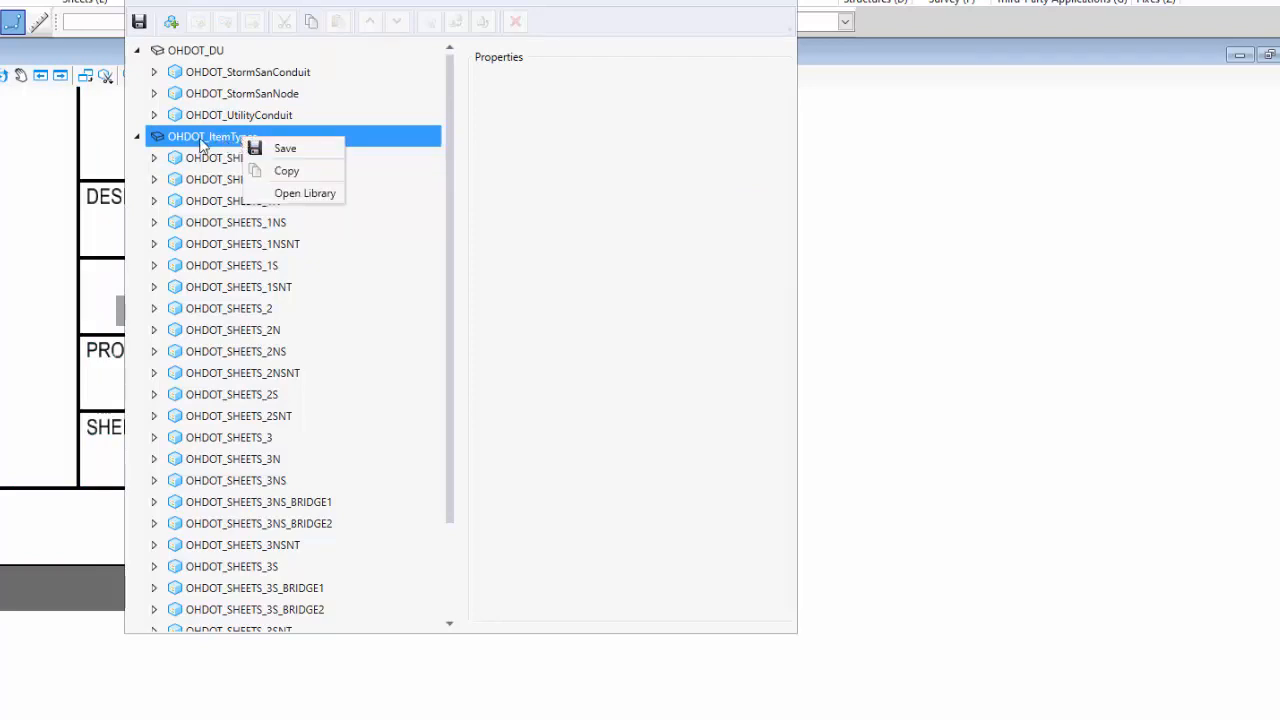
click(286, 149)
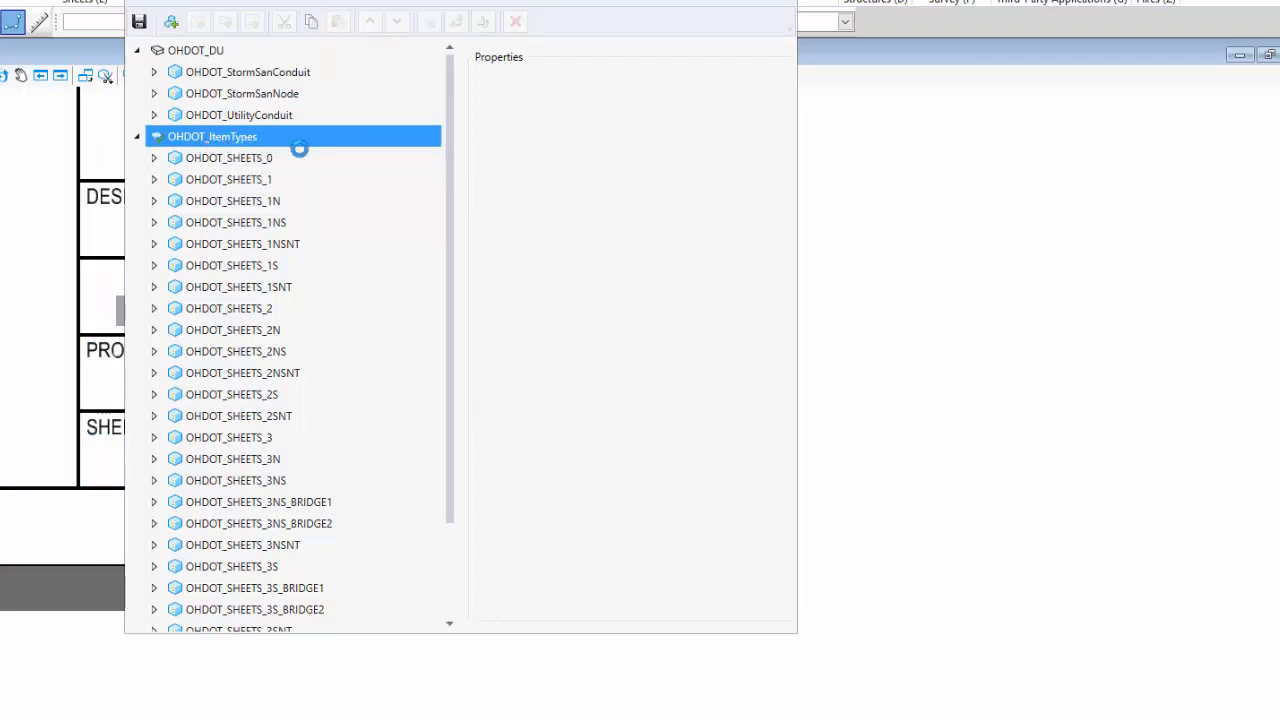
click(211, 114)
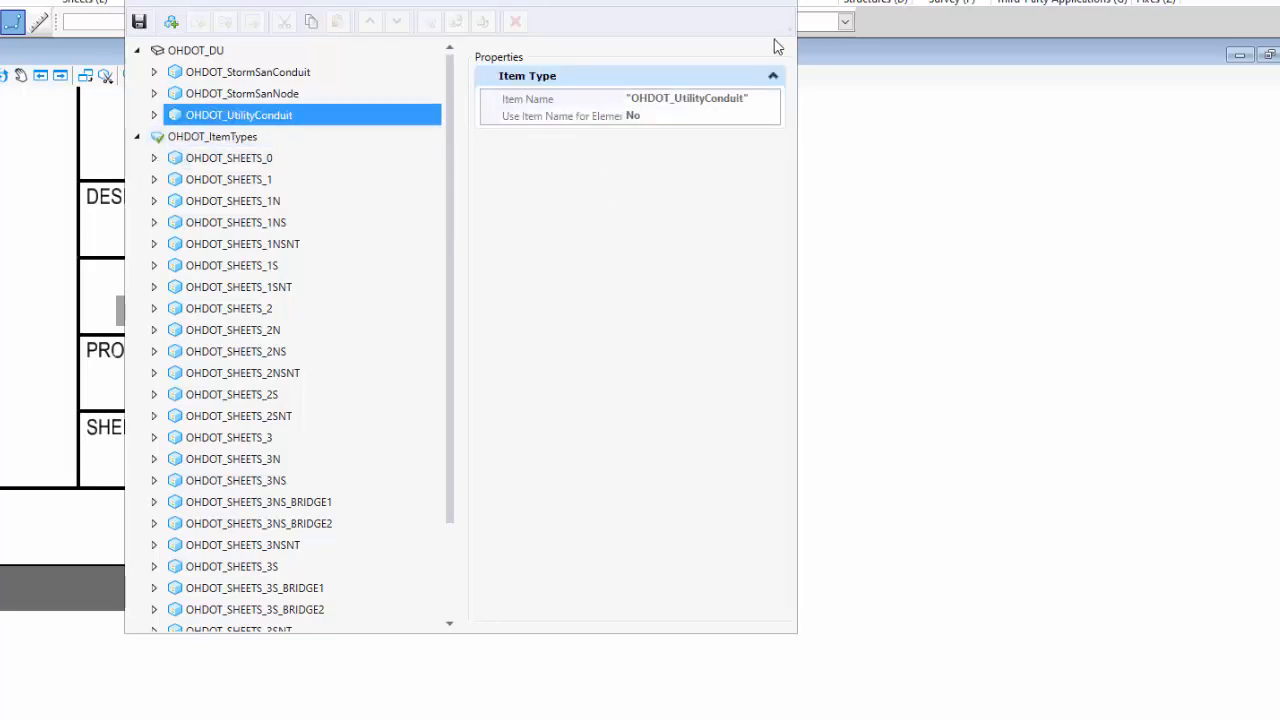
click(783, 0)
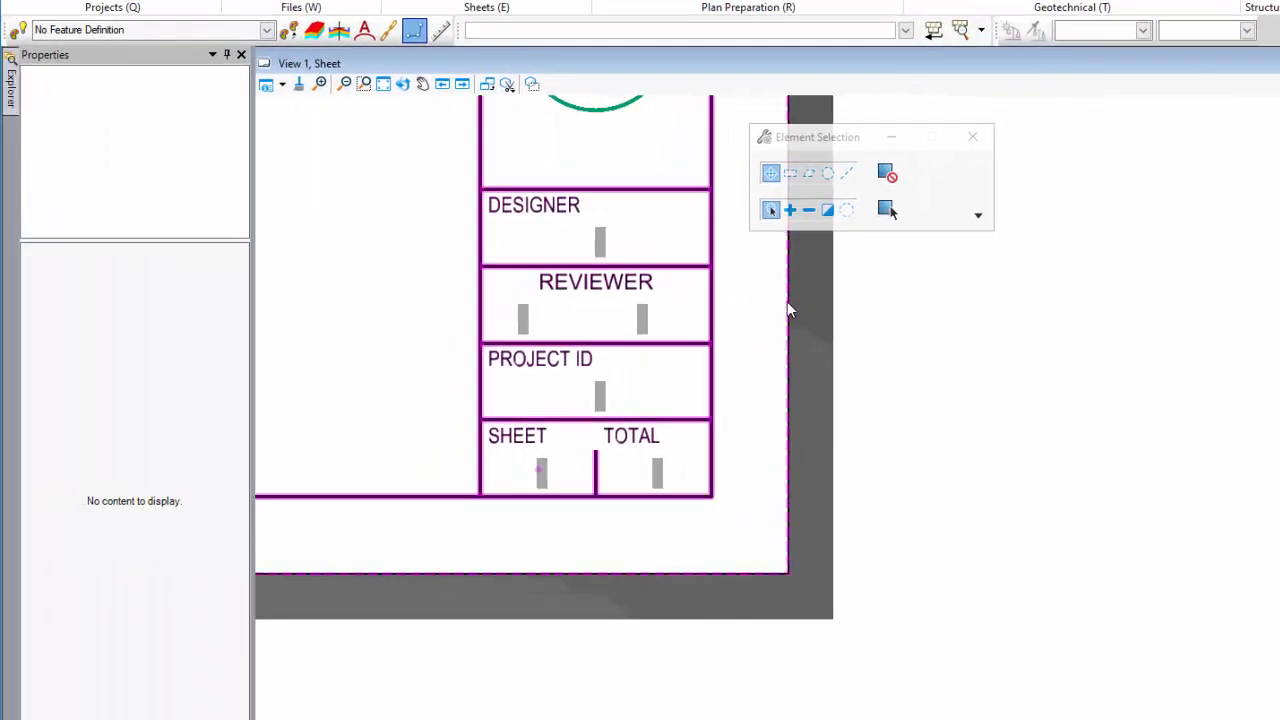
Step: Examine the OHDOT_SHEETS_1 item properties attached to the Shape in the BORDER_1 cell
click(519, 295)
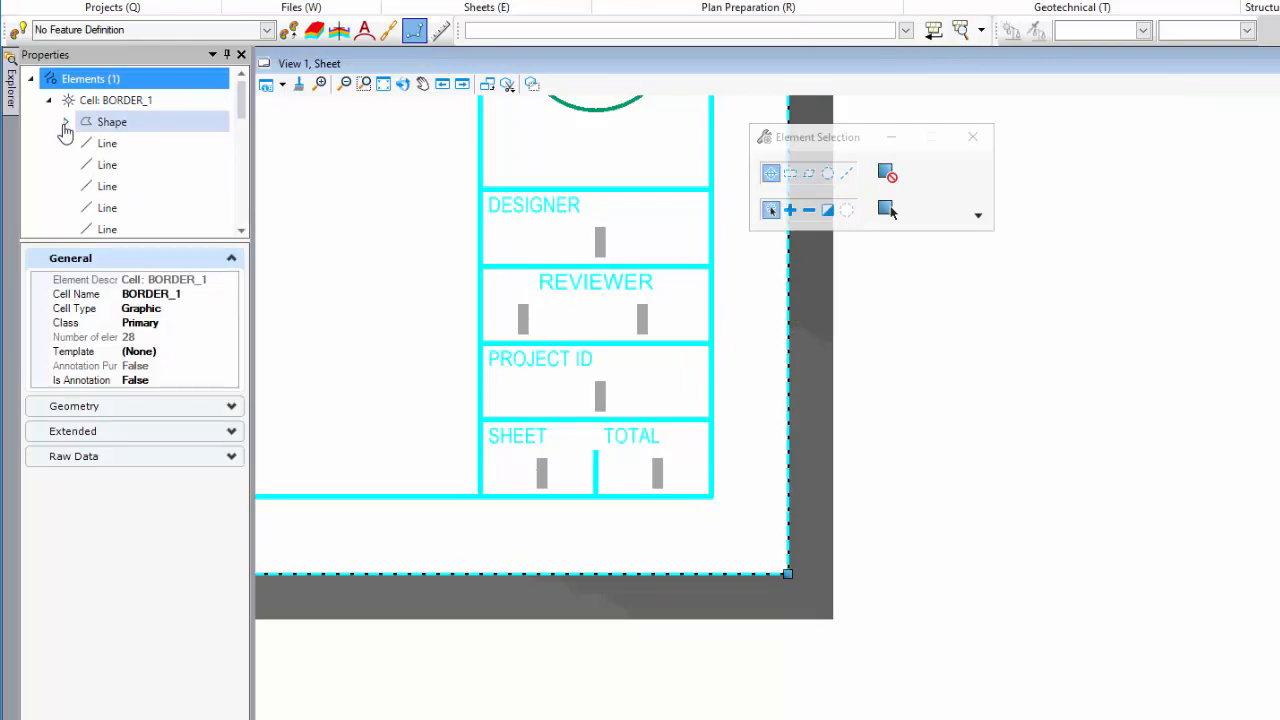
click(65, 122)
click(85, 143)
click(147, 167)
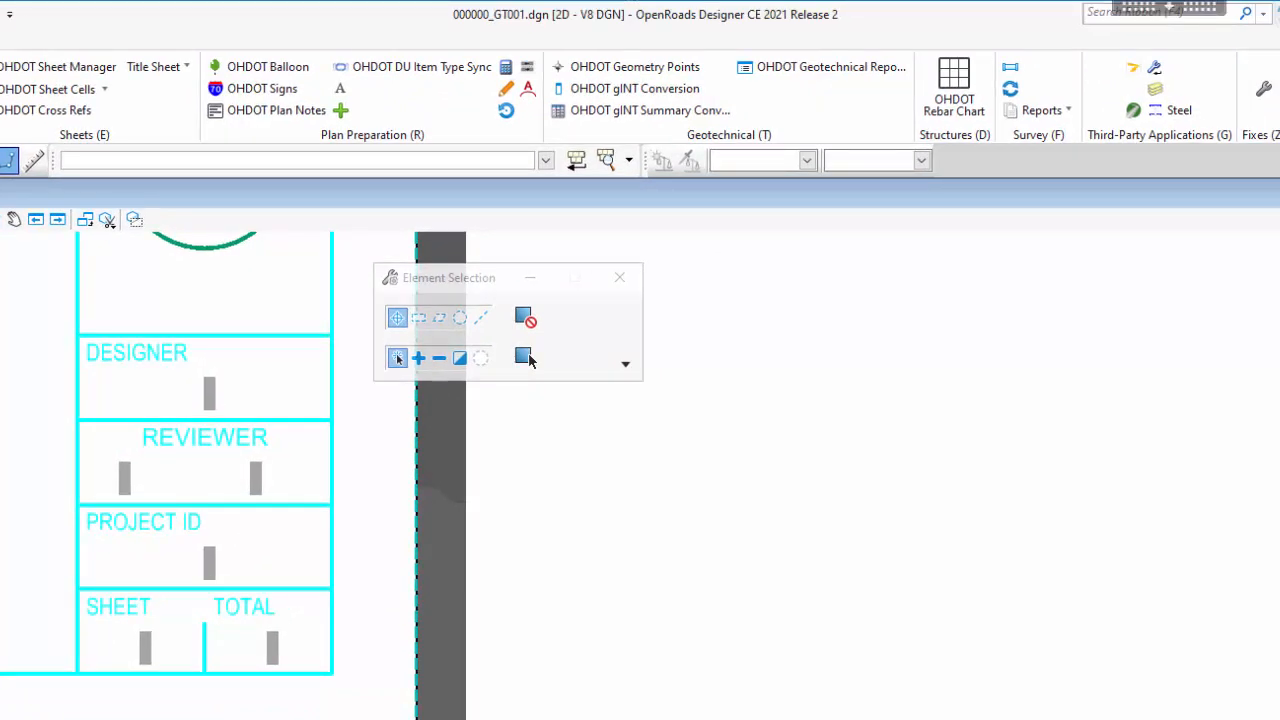
Step: Find and run the Update All Fields command to refresh the title block fields
click(1105, 15)
text(field)
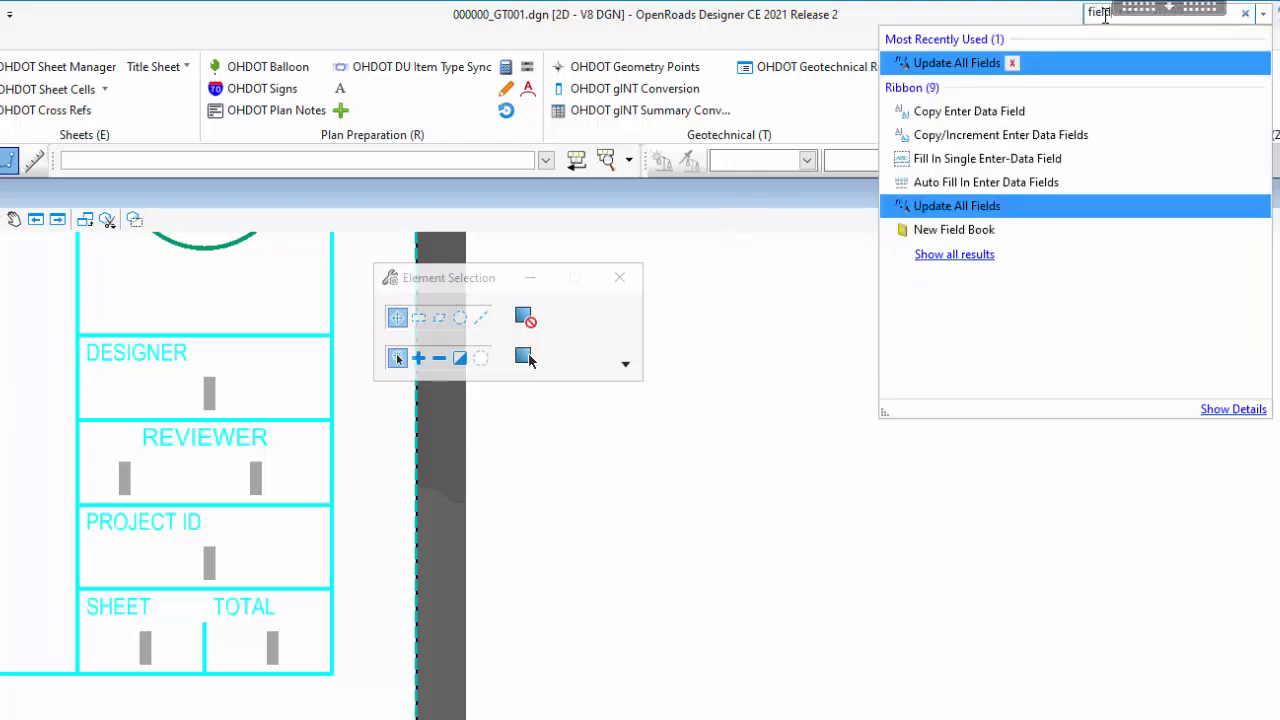
click(988, 210)
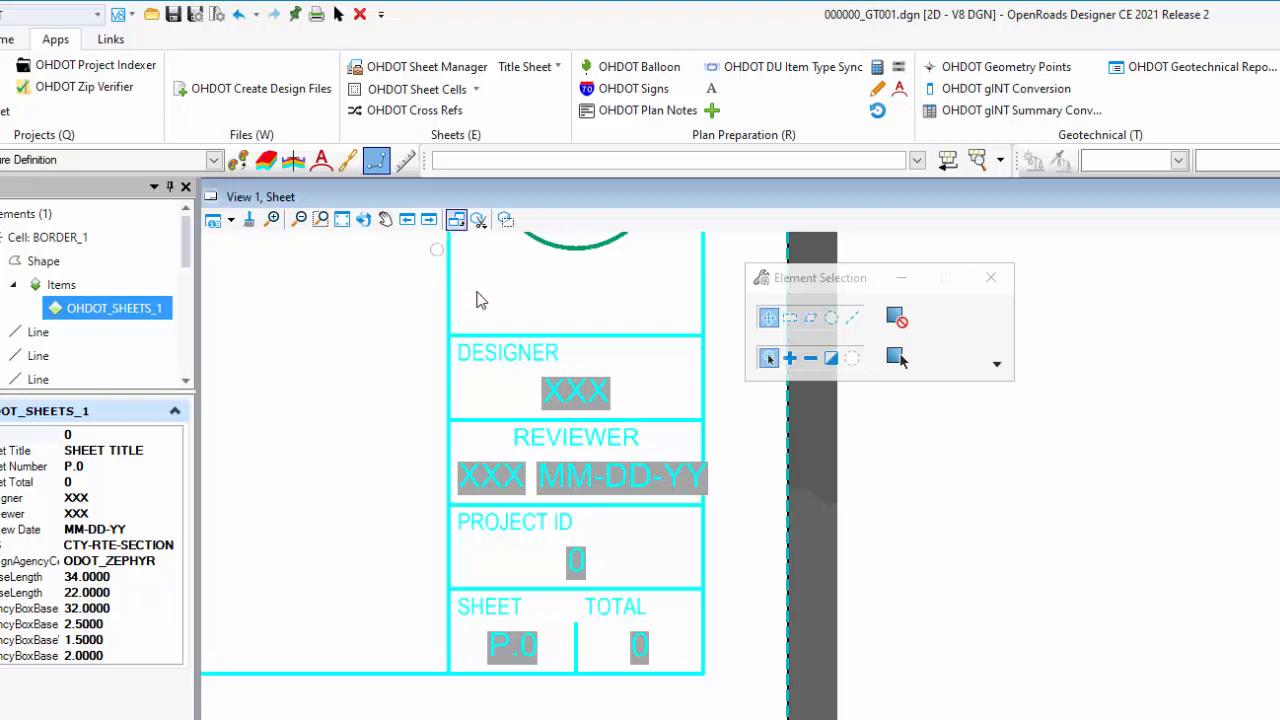
Step: Compress the design file with only the deletion of Unused Item Type Libraries enabled
click(216, 18)
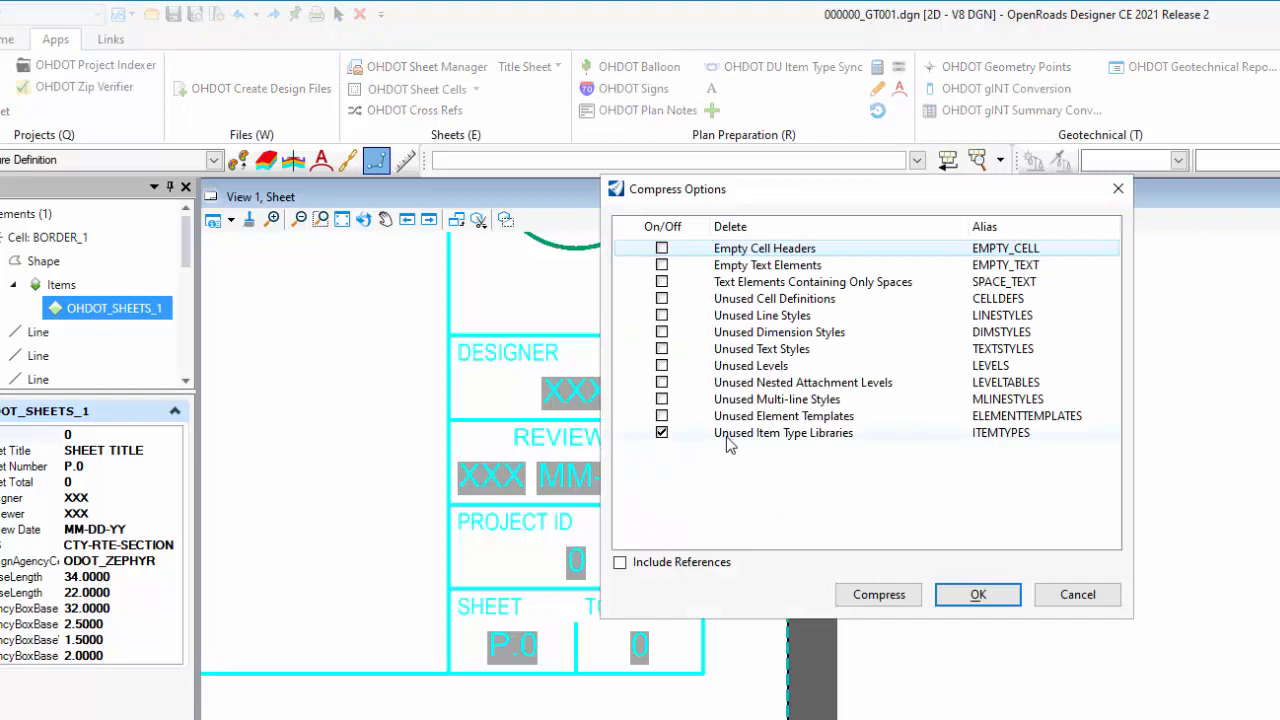
click(665, 435)
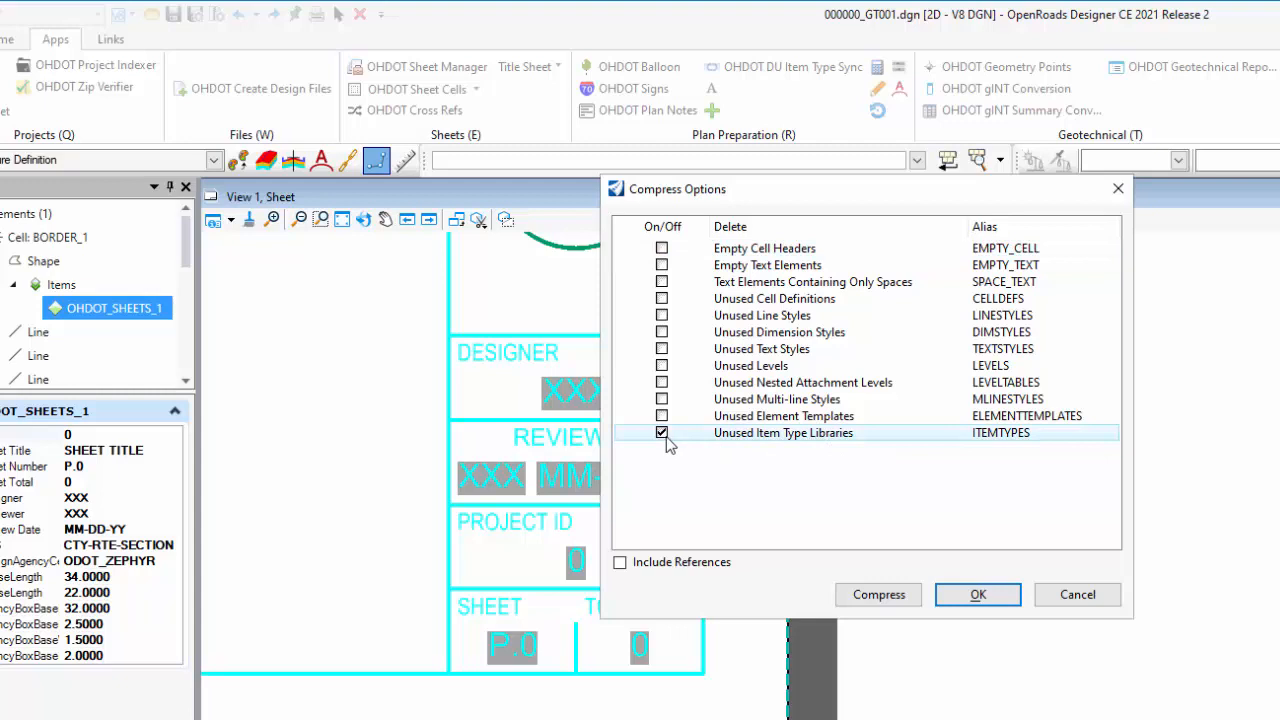
click(880, 598)
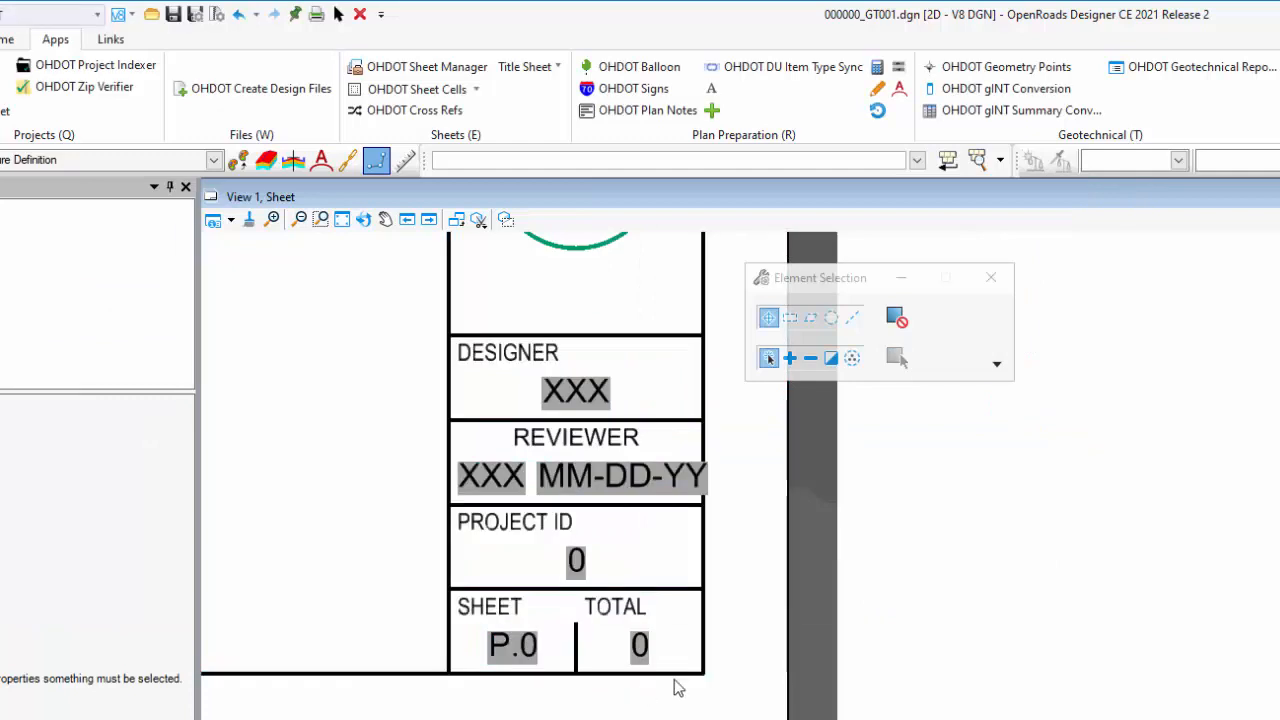
Step: Check the BORDER_1 Shape for attached items and look up the OHDOT_ItemTypes library in the Item Types manager
click(789, 543)
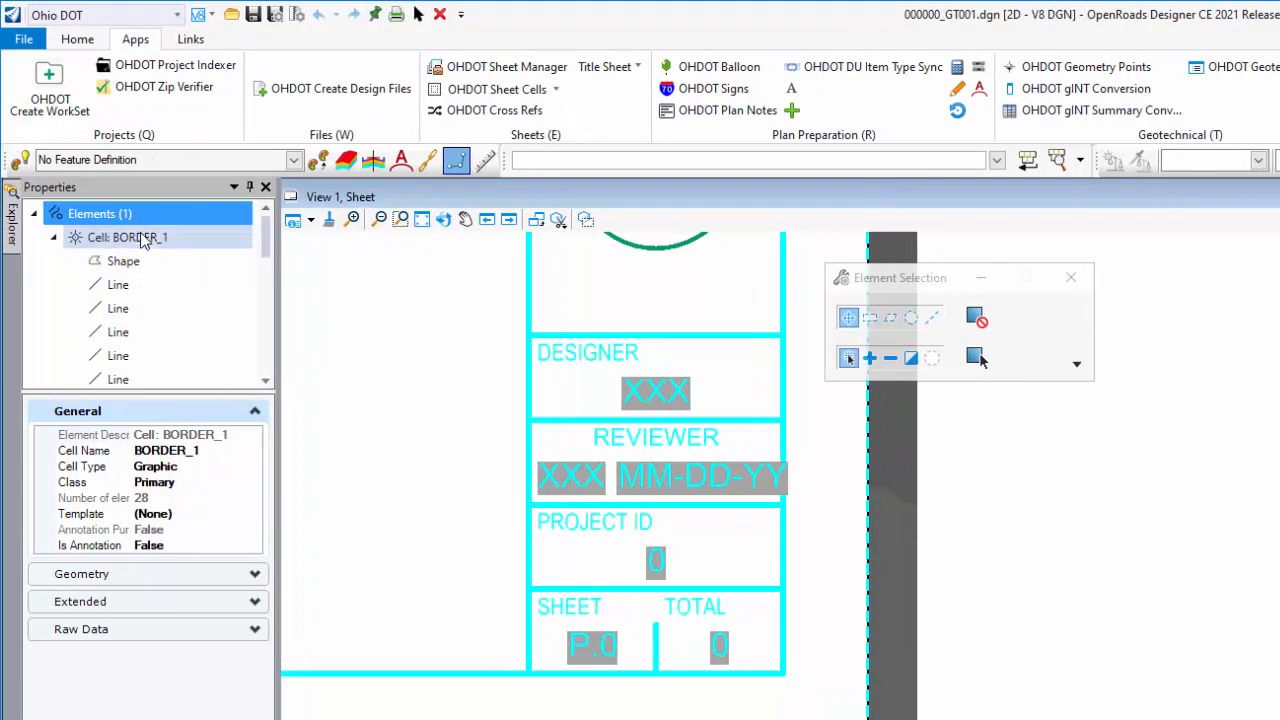
click(112, 264)
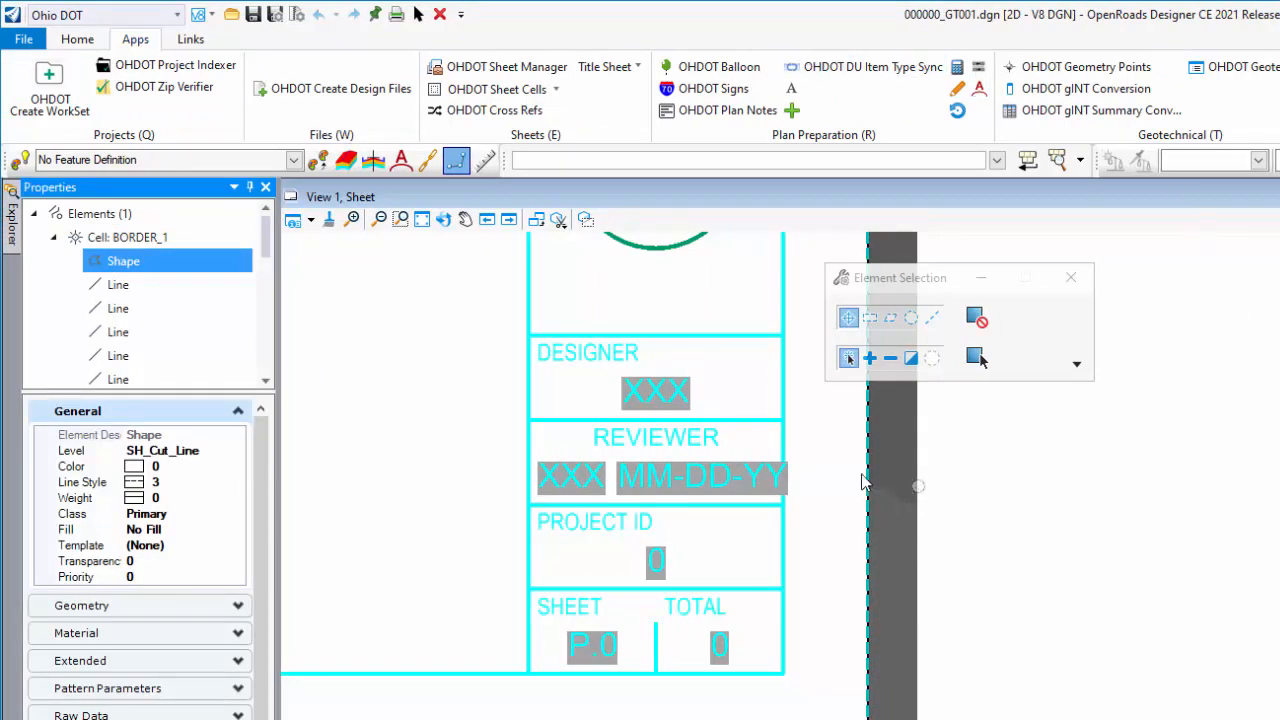
click(1115, 16)
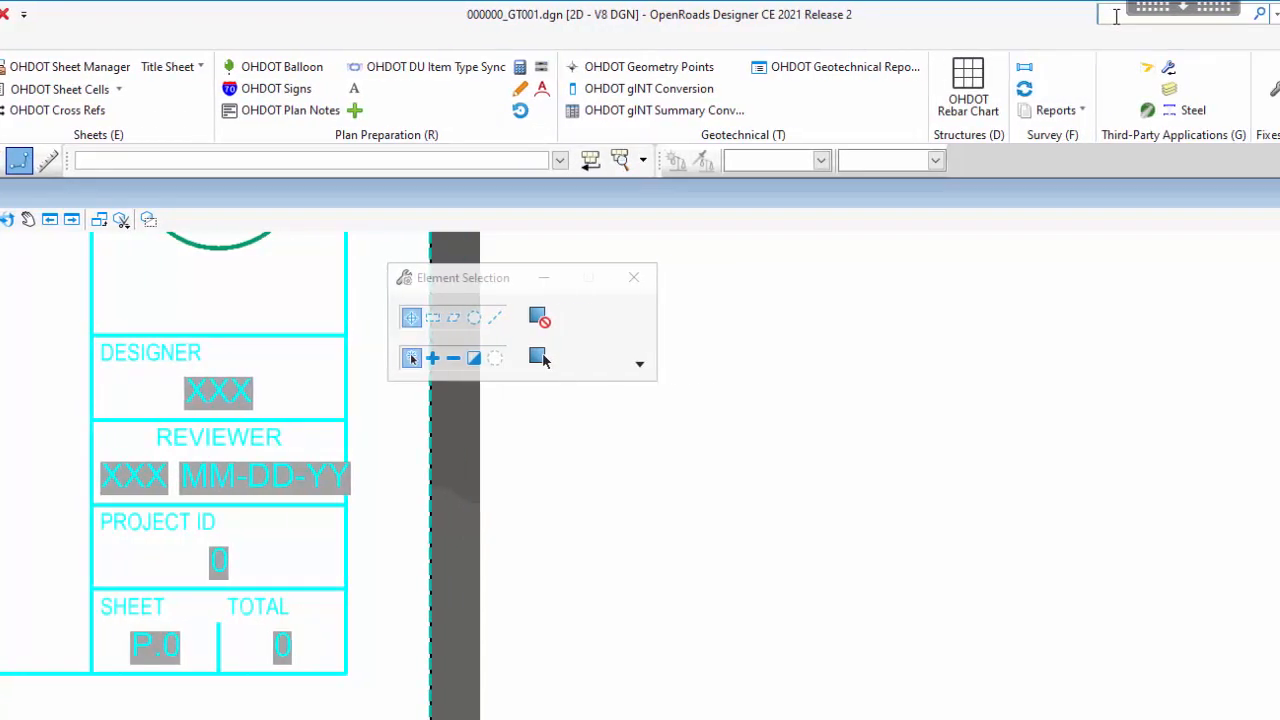
text(item)
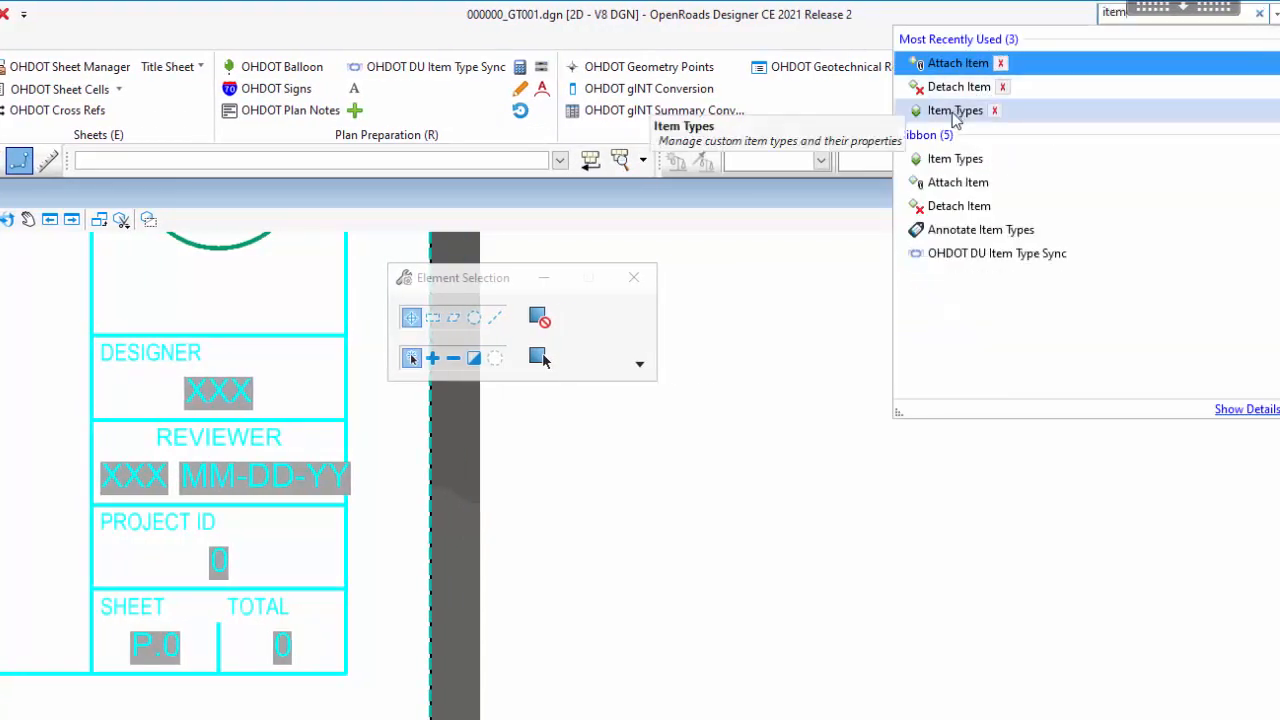
click(960, 112)
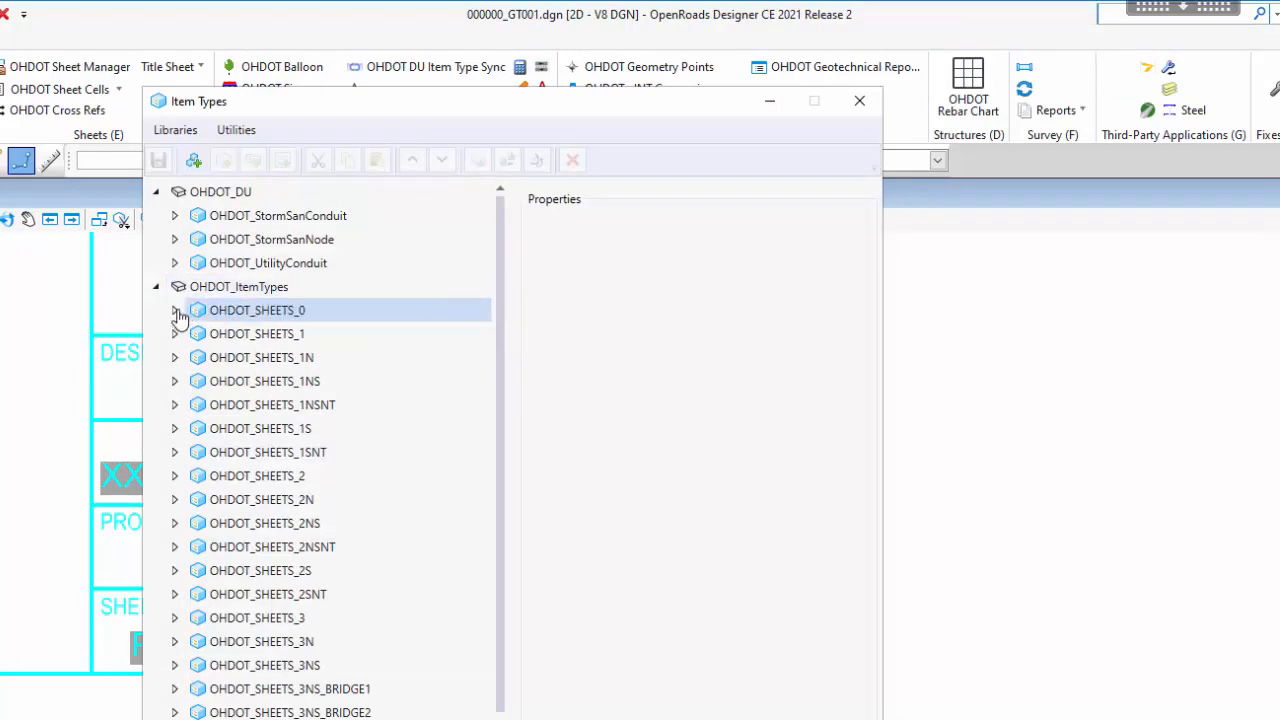
click(275, 292)
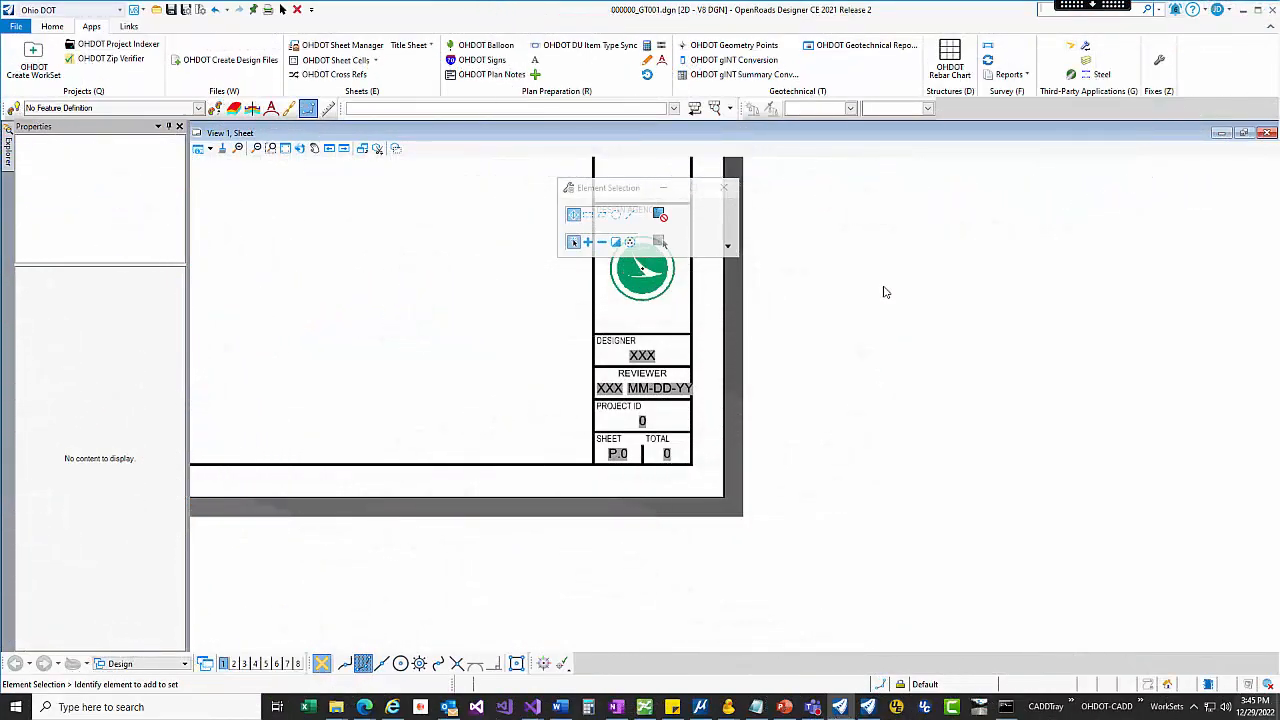
Step: Turn off the deletion of Unused Item Type Libraries in the Compress Options and accept the settings
click(200, 10)
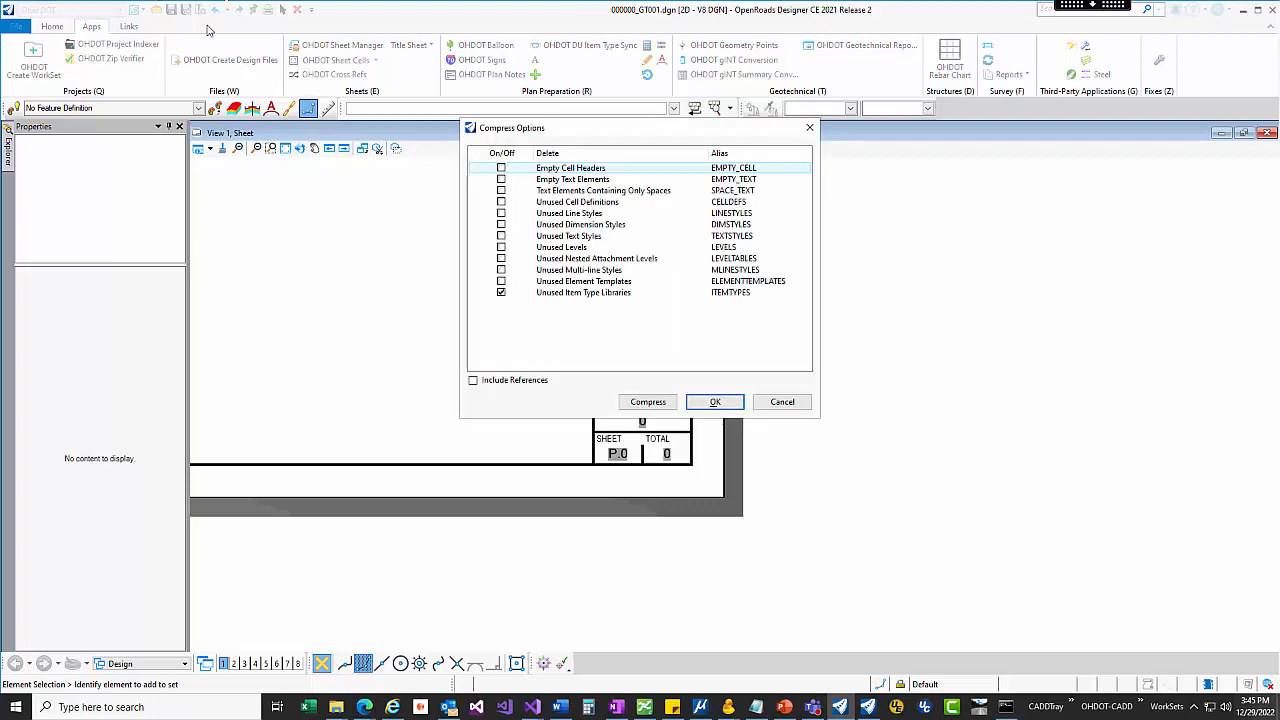
click(502, 294)
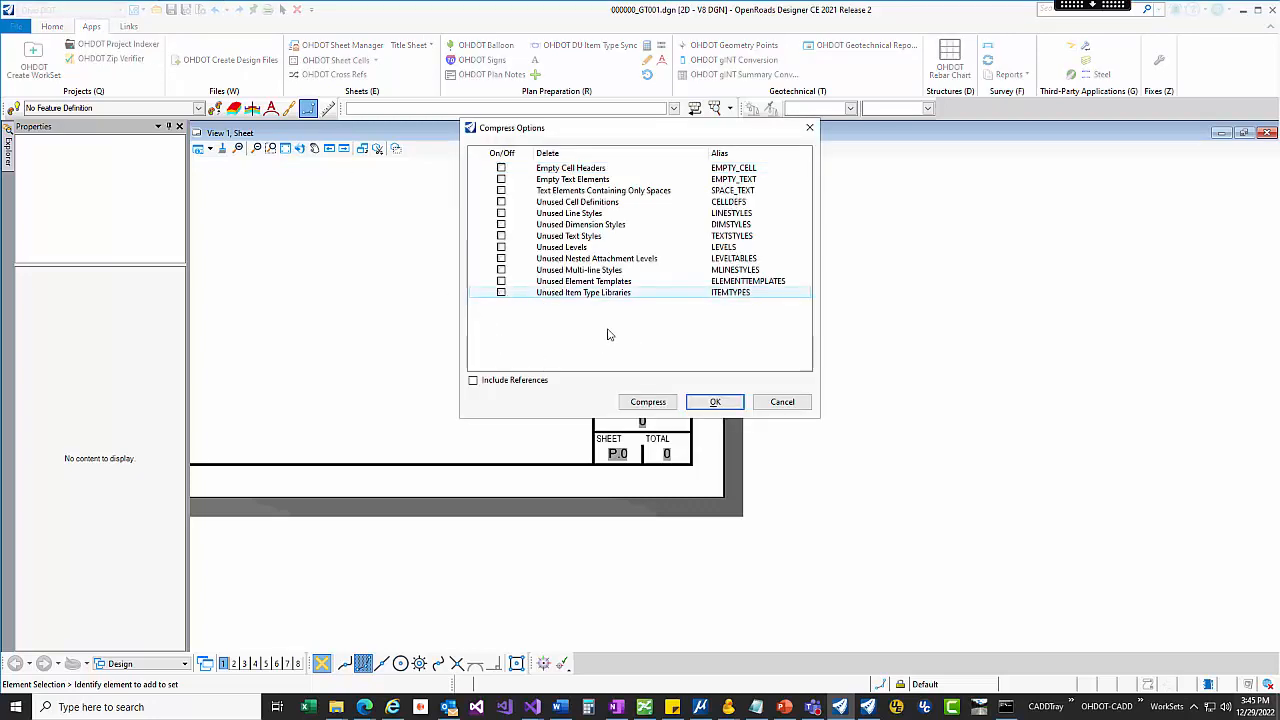
click(736, 401)
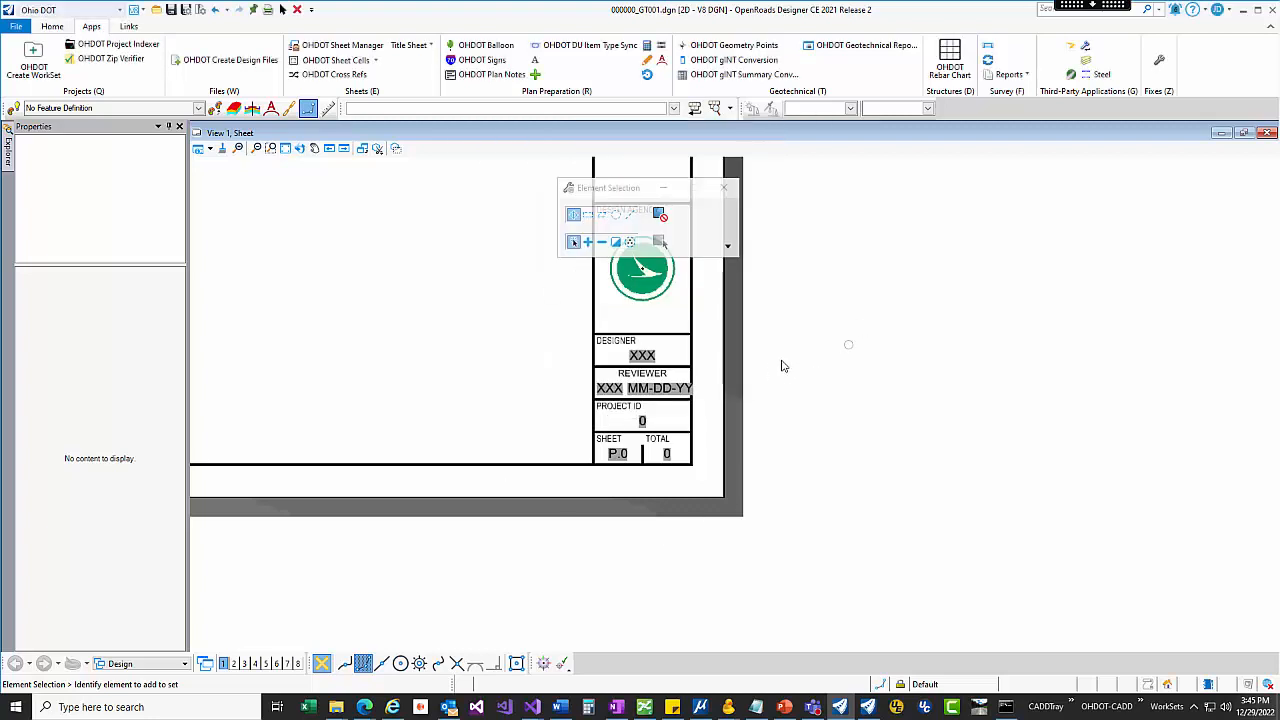
Step: Open the Item Types manager and select the OHDOT_ItemTypes library
text(item)
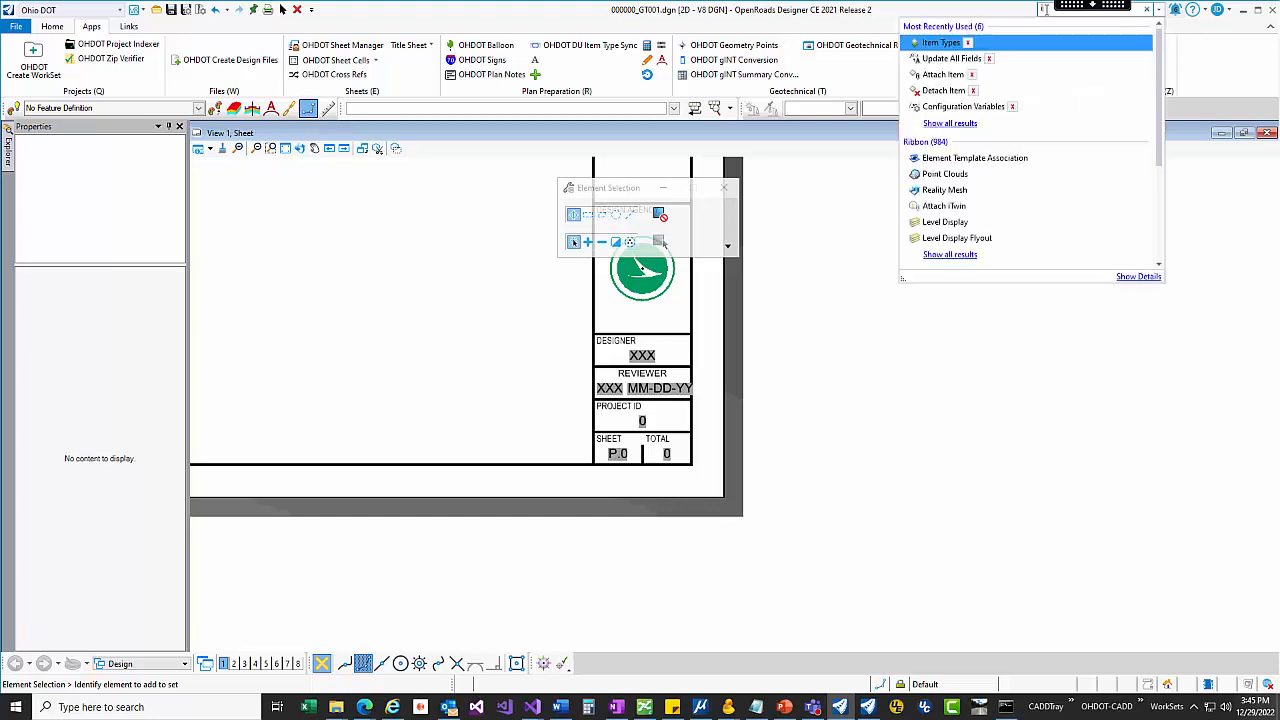
key(Return)
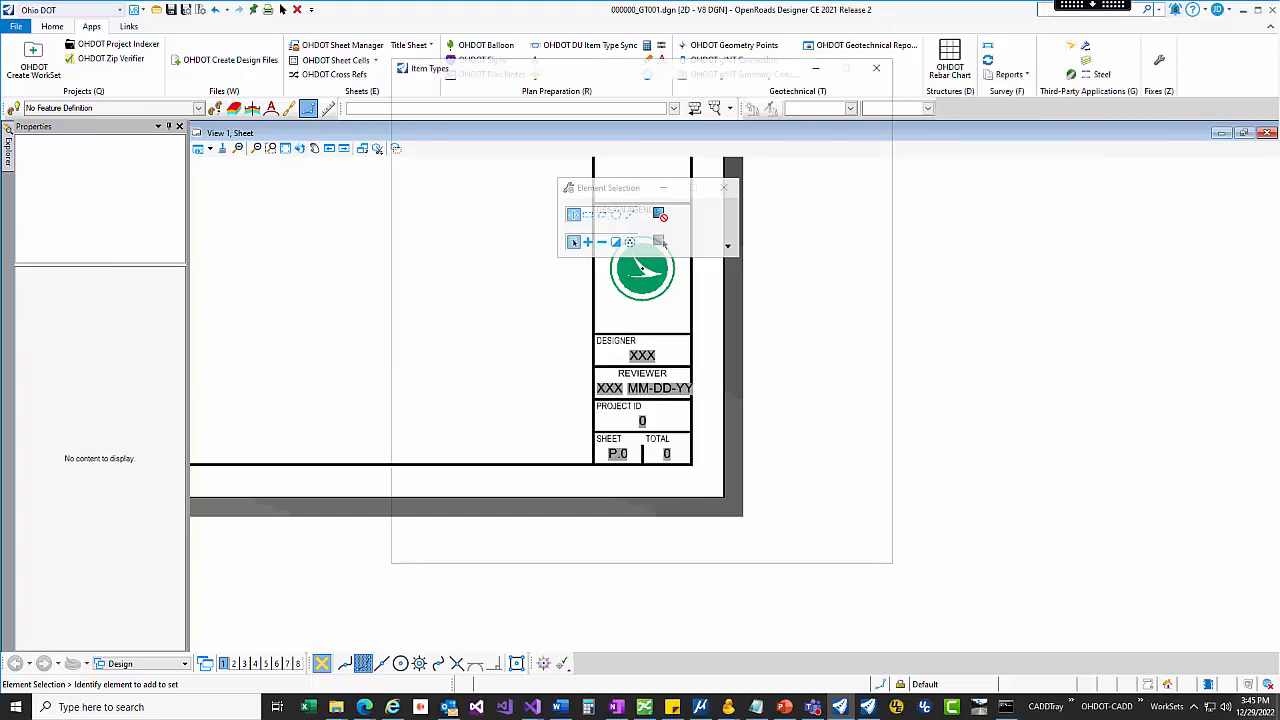
click(439, 132)
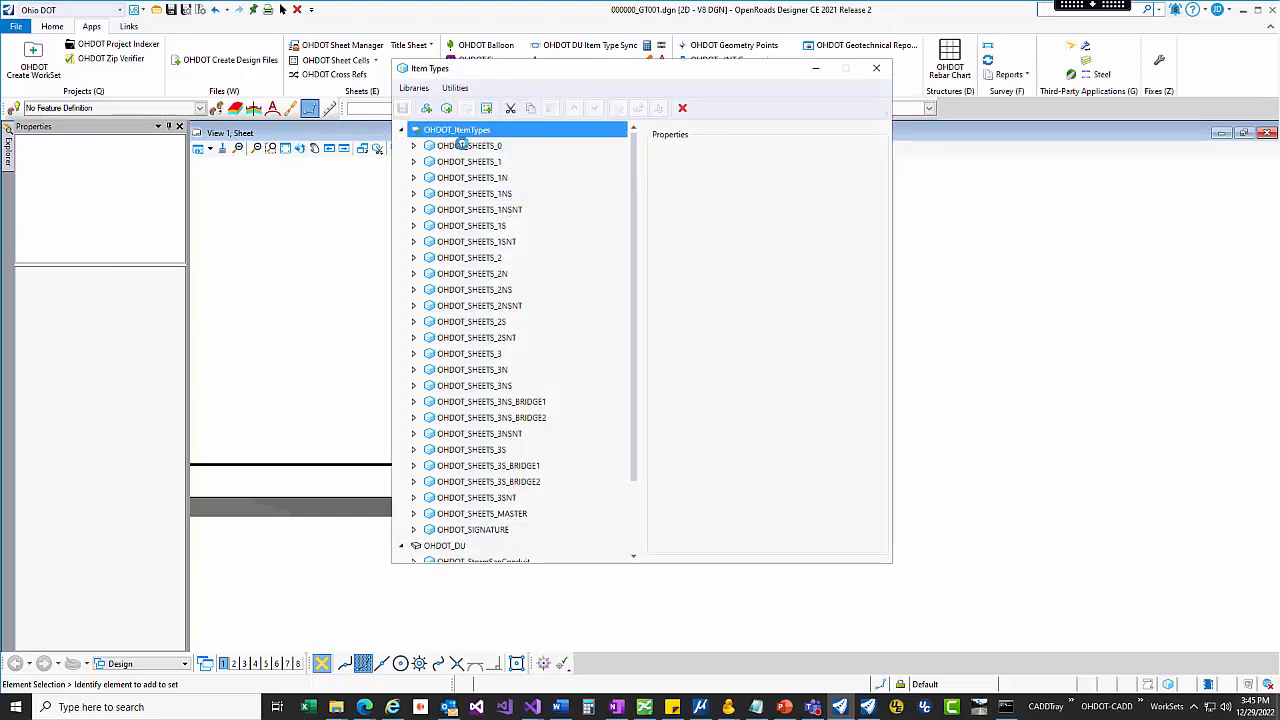